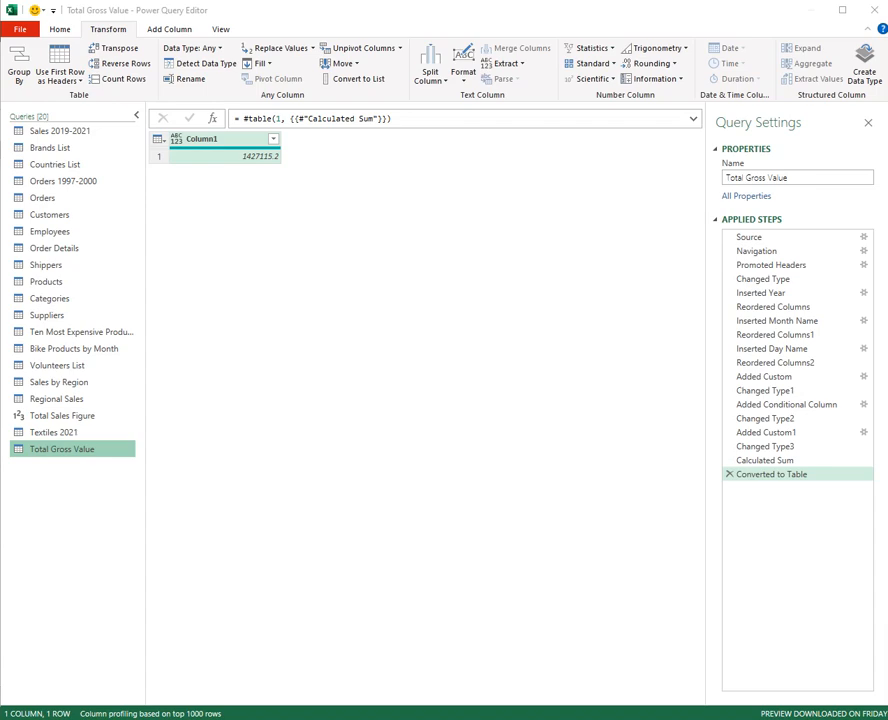
# Step: Duplicate the Employees query and rename the copy to Employees Data
pyautogui.click(56, 236)
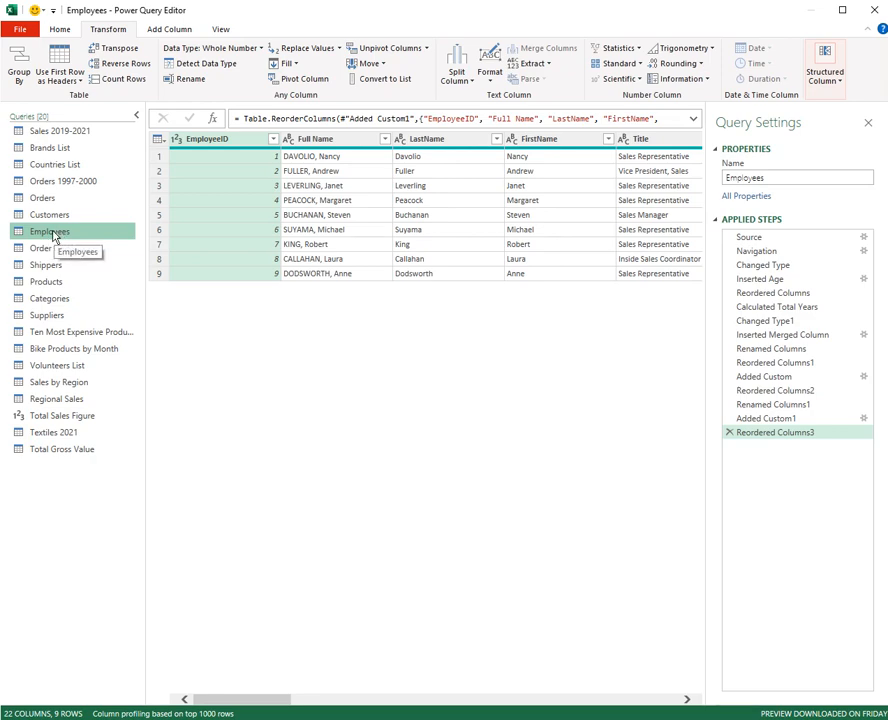
pyautogui.rightClick(54, 236)
pyautogui.click(106, 311)
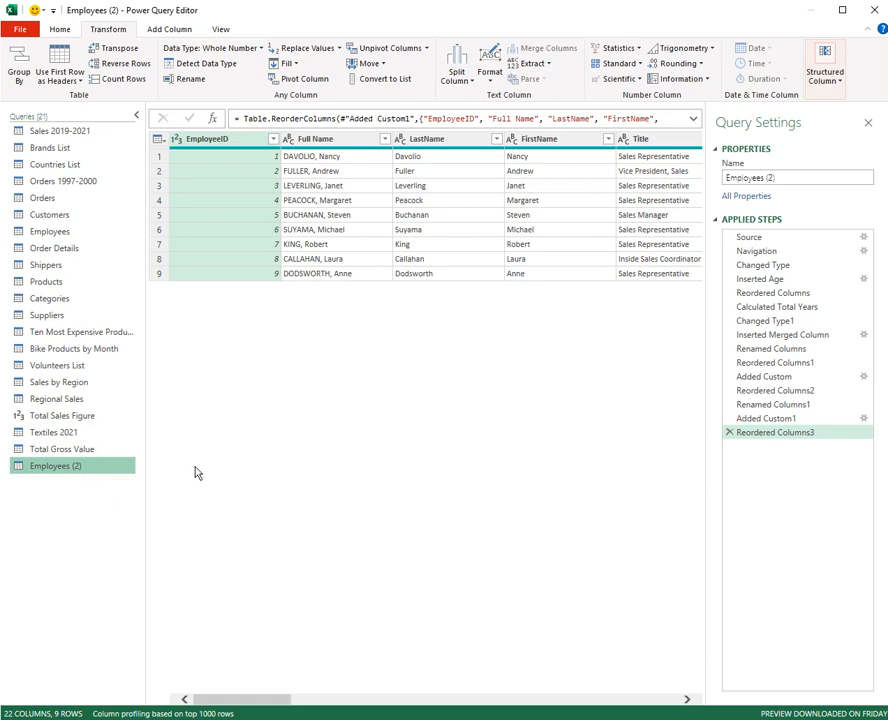
pyautogui.press('F2')
pyautogui.press('End')
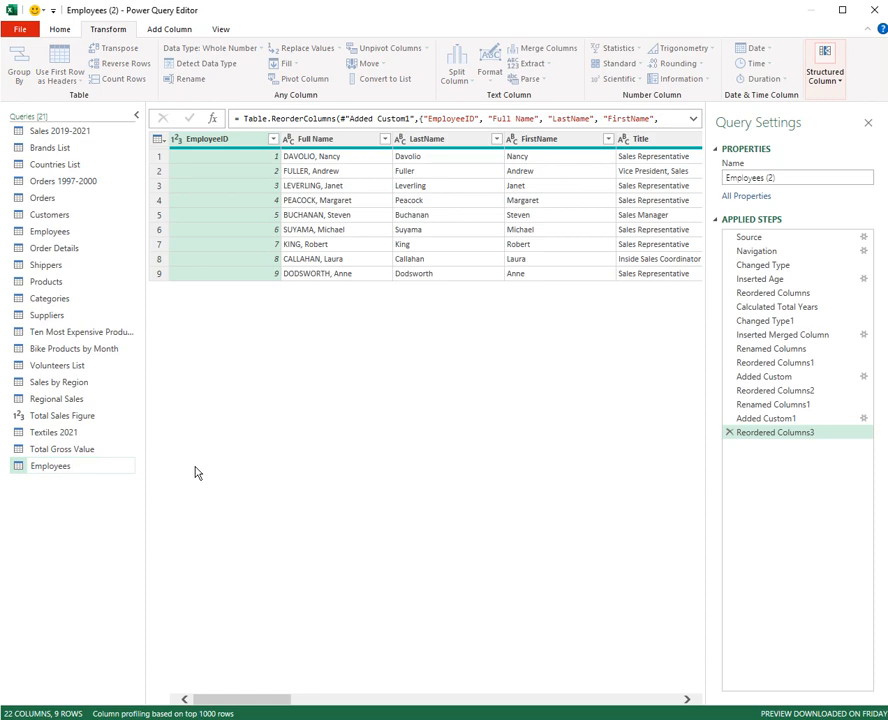
pyautogui.write('Data')
pyautogui.press('Return')
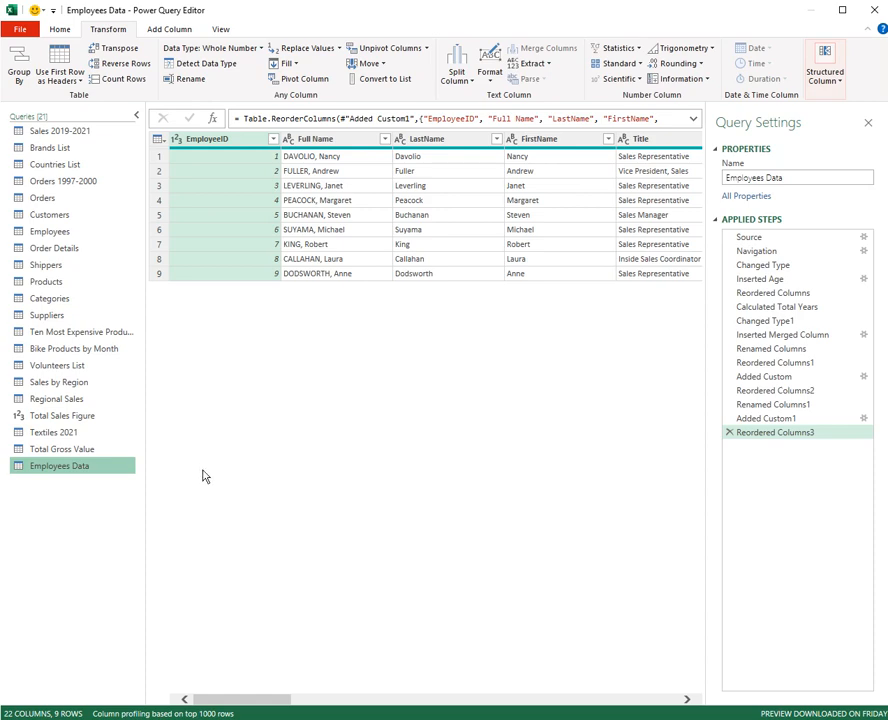
# Step: Move the TitleOfCourtesy column between the EmployeeID and Full Name columns
pyautogui.click(687, 699)
pyautogui.click(687, 699)
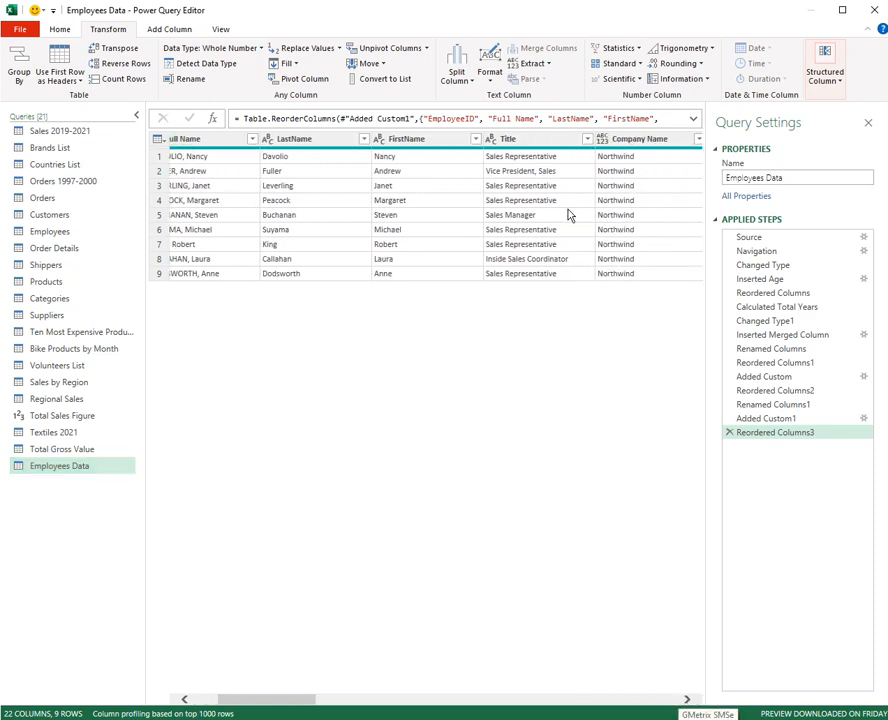
pyautogui.click(687, 699)
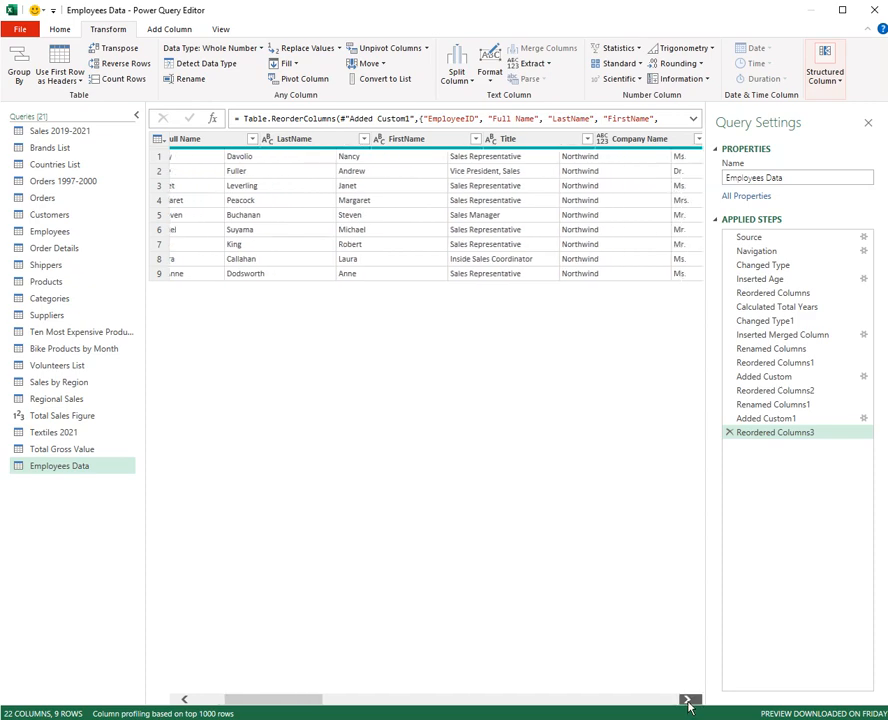
pyautogui.click(687, 699)
pyautogui.click(687, 699)
pyautogui.click(572, 140)
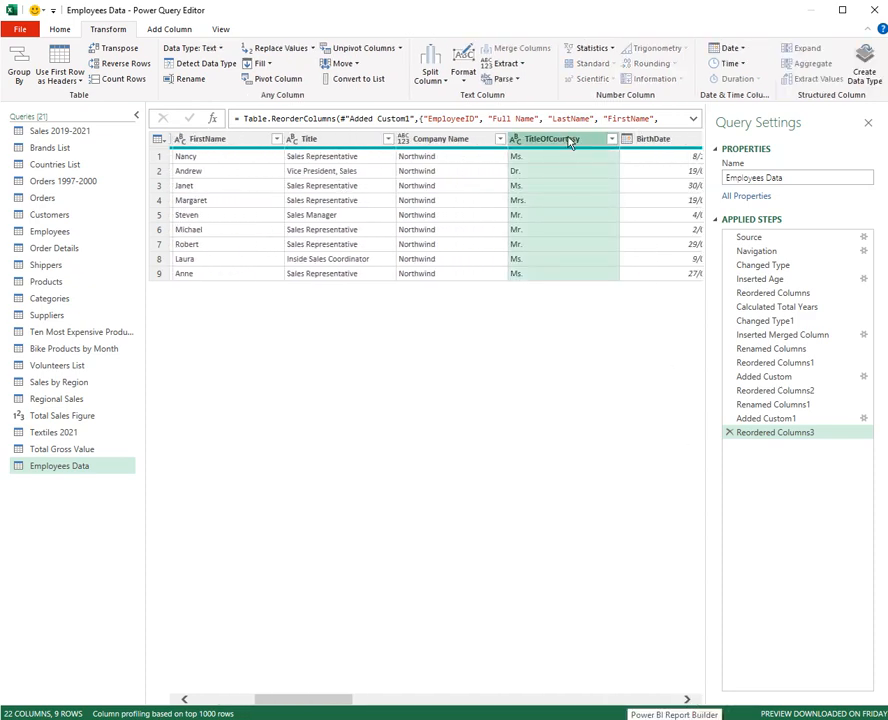
pyautogui.moveTo(572, 142); pyautogui.dragTo(281, 158)
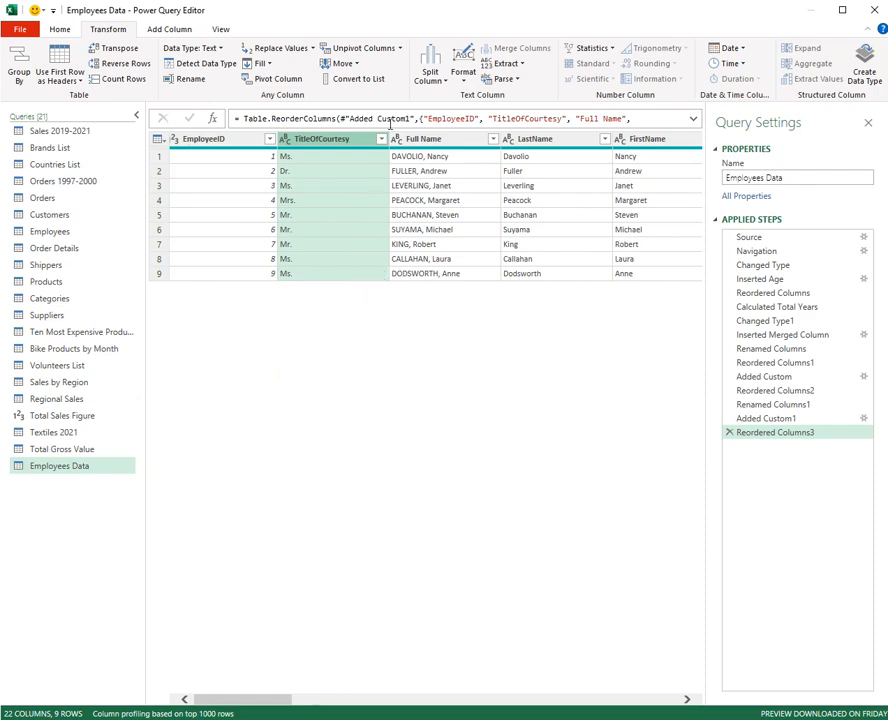
# Step: Add a new column named Contact Name that merges TitleOfCourtesy and Full Name with a space as the separator
pyautogui.keyDown('ctrl'); pyautogui.click(449, 142); pyautogui.keyUp('ctrl')
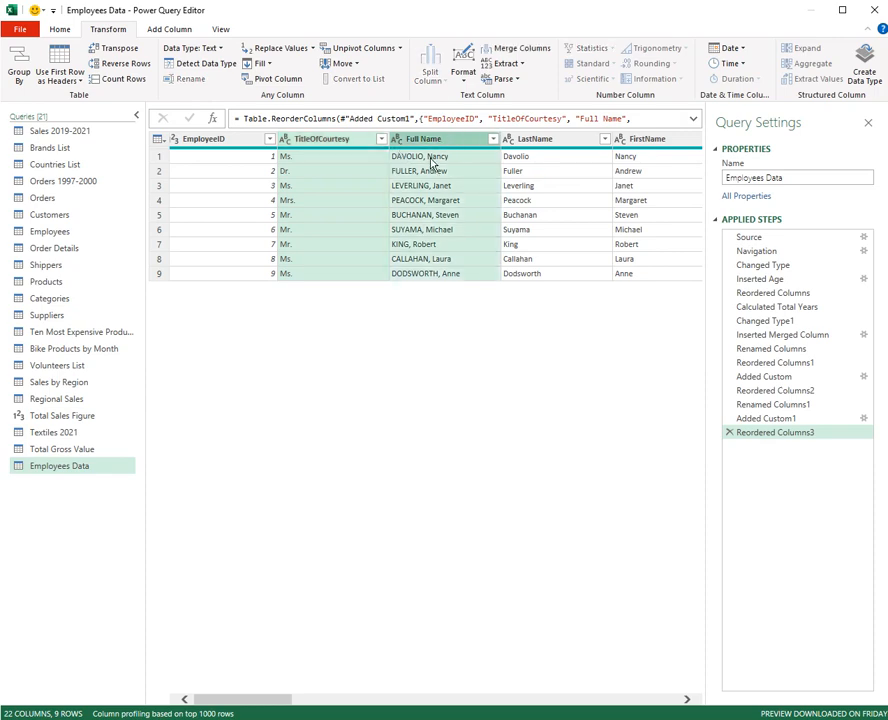
pyautogui.click(166, 30)
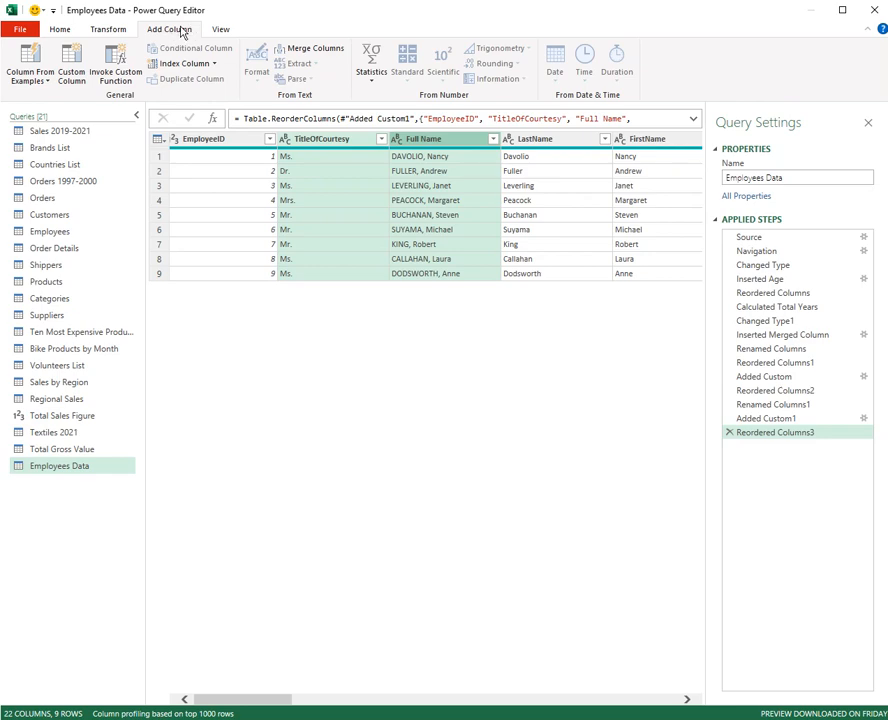
pyautogui.click(316, 50)
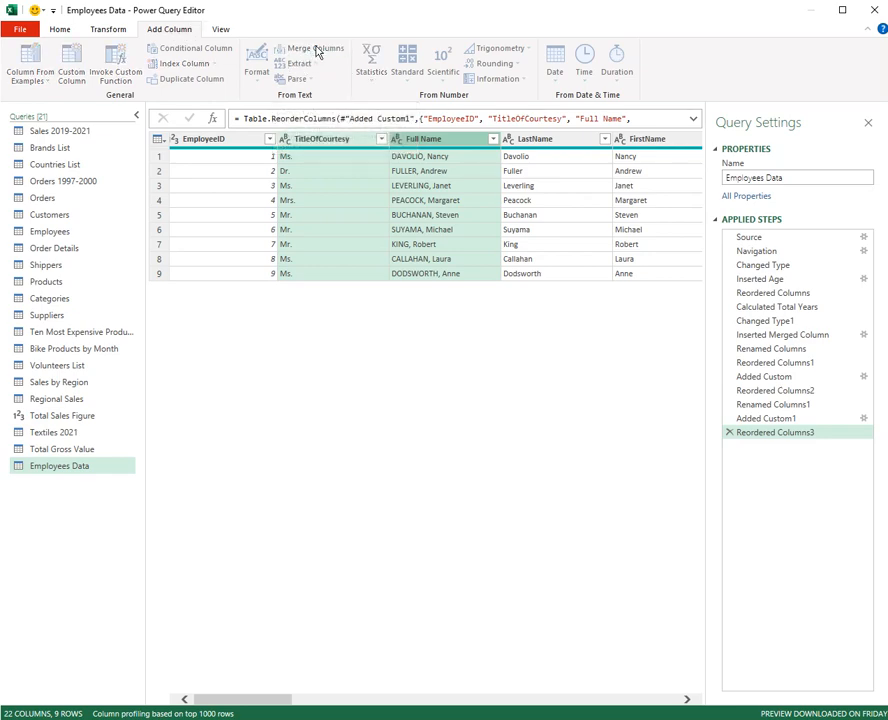
pyautogui.moveTo(806, 287); pyautogui.dragTo(337, 339)
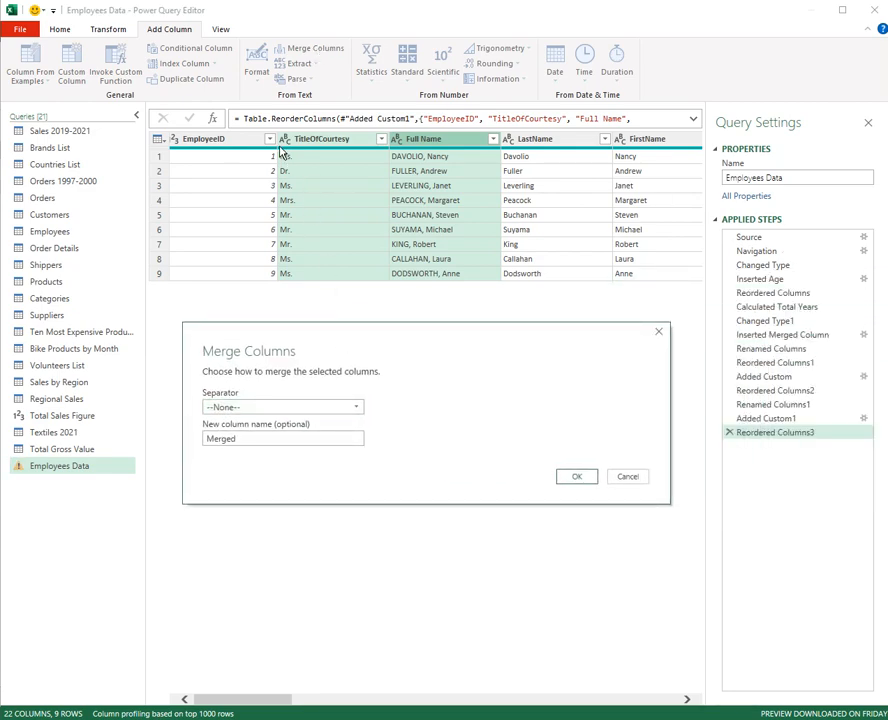
pyautogui.click(356, 409)
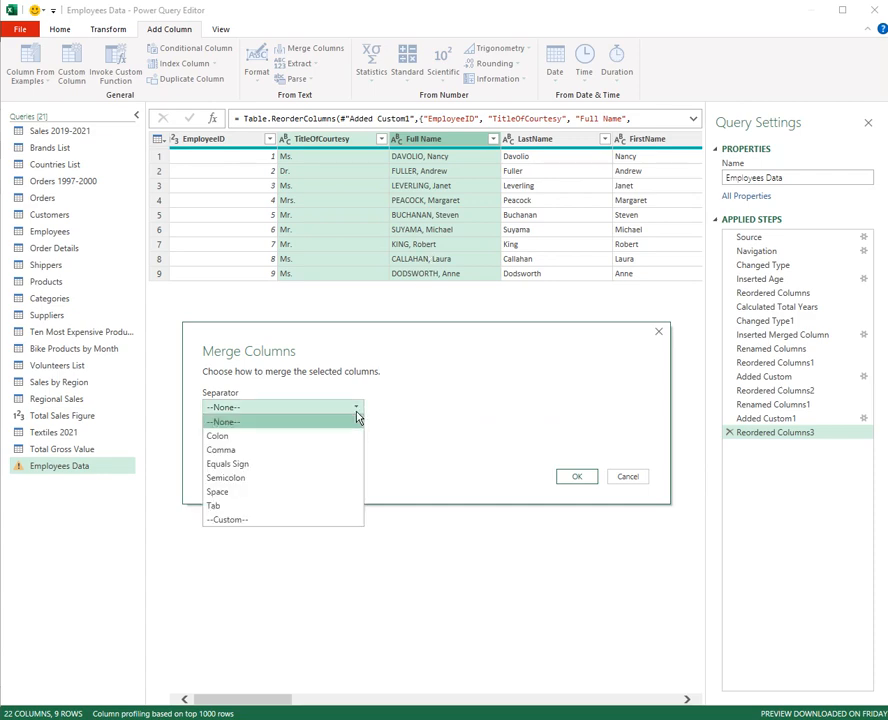
pyautogui.click(282, 492)
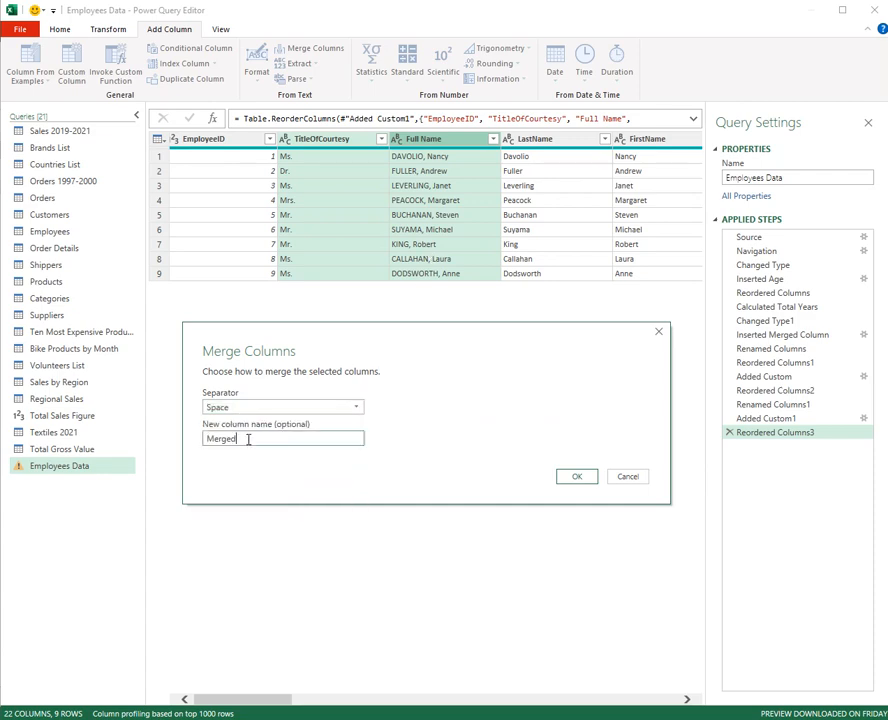
pyautogui.moveTo(240, 438); pyautogui.dragTo(194, 440)
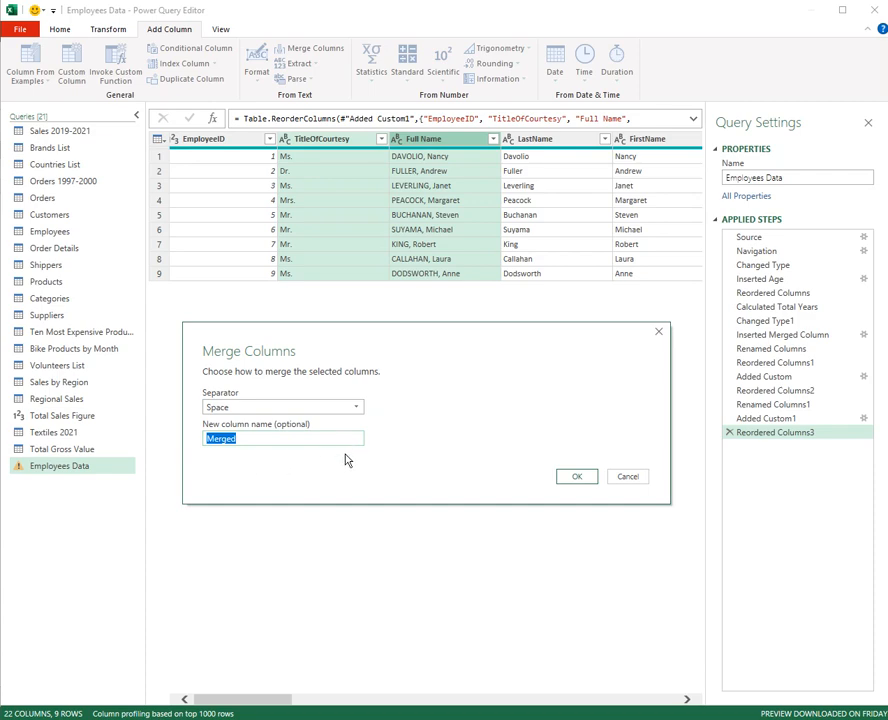
pyautogui.write('Contact name')
pyautogui.click(581, 479)
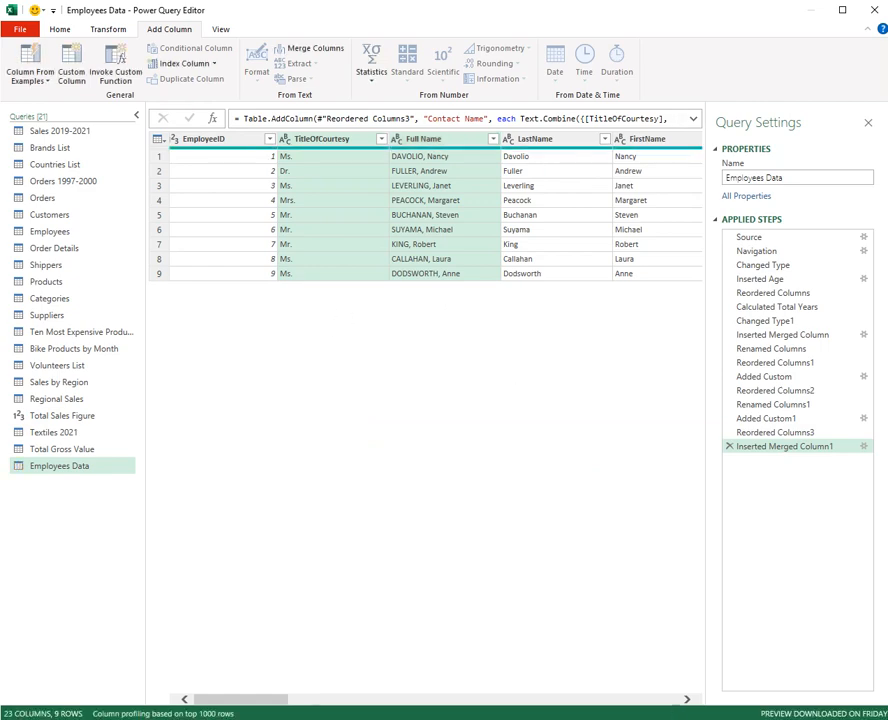
# Step: Move the Contact Name column from the end of the table to directly after EmployeeID
pyautogui.moveTo(281, 707); pyautogui.dragTo(679, 705)
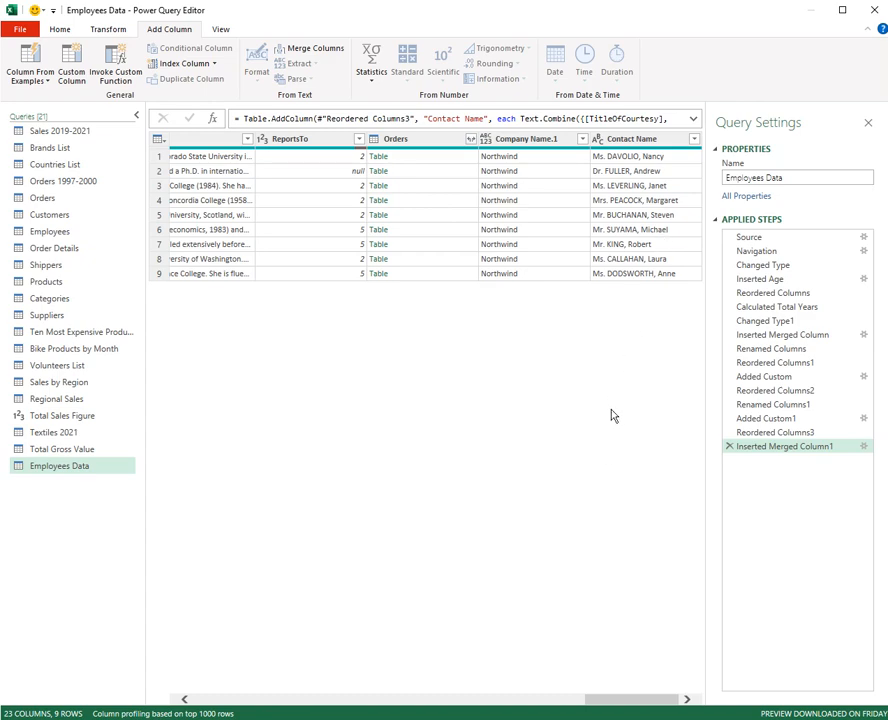
pyautogui.click(632, 140)
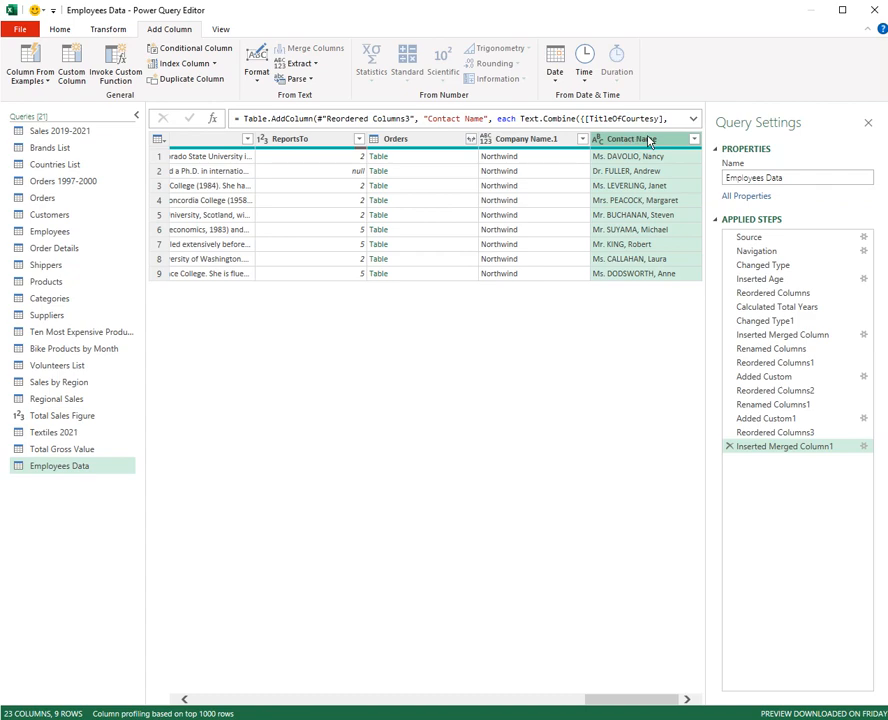
pyautogui.click(108, 30)
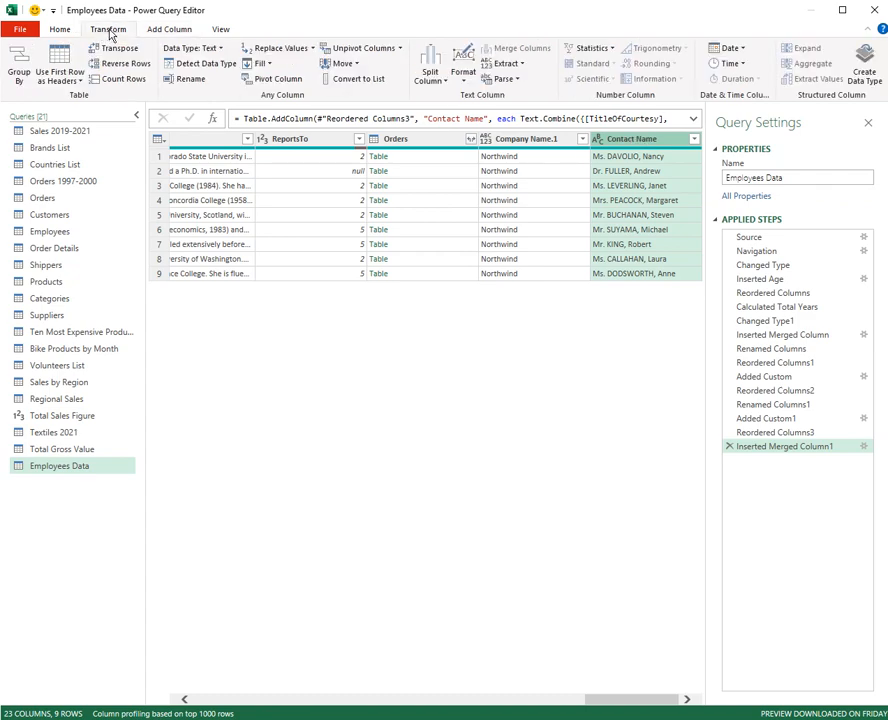
pyautogui.click(345, 64)
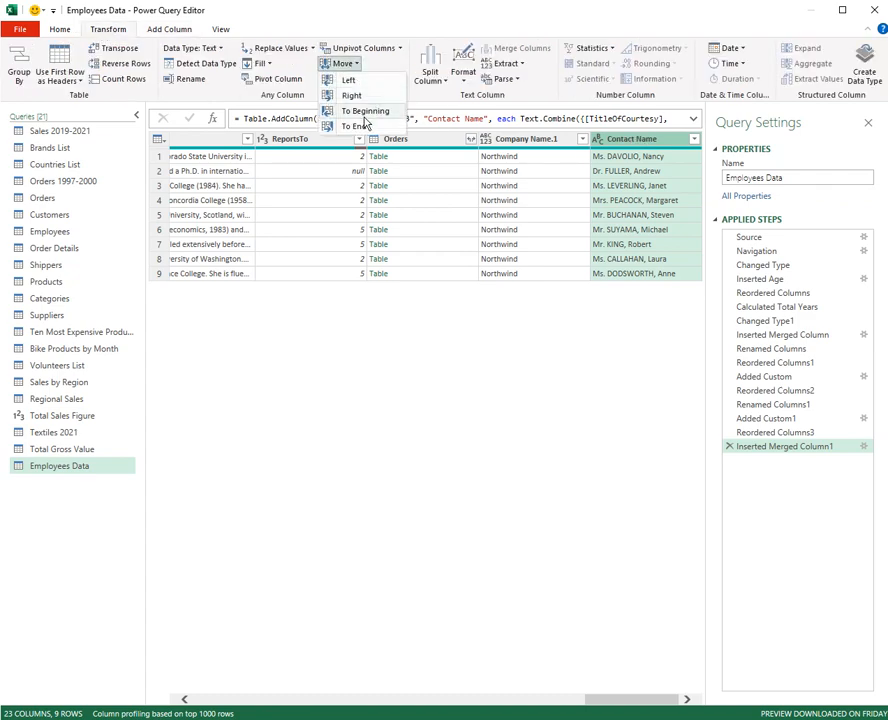
pyautogui.click(366, 112)
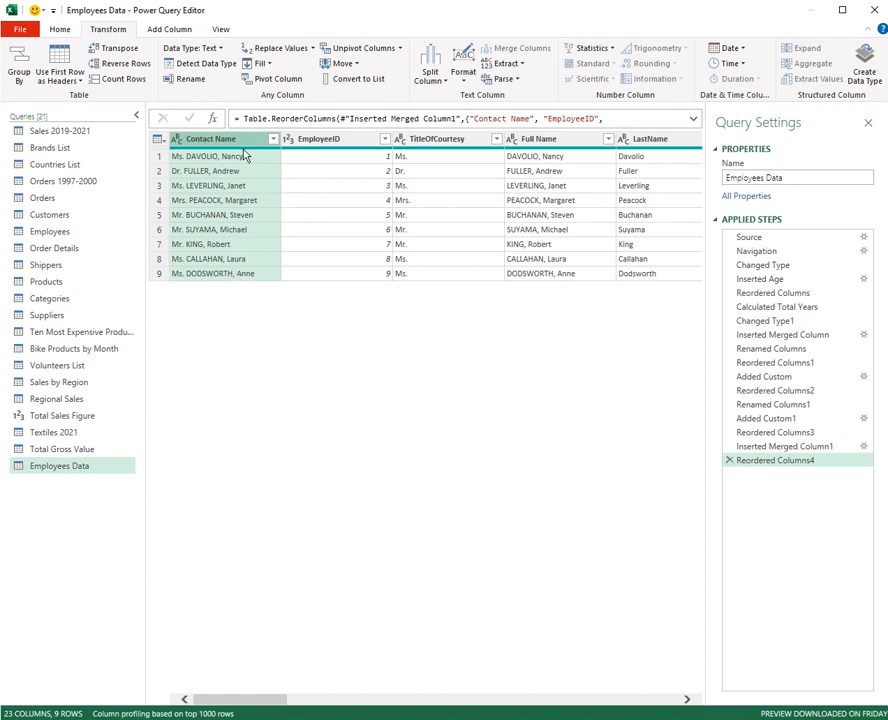
pyautogui.moveTo(232, 141); pyautogui.dragTo(402, 149)
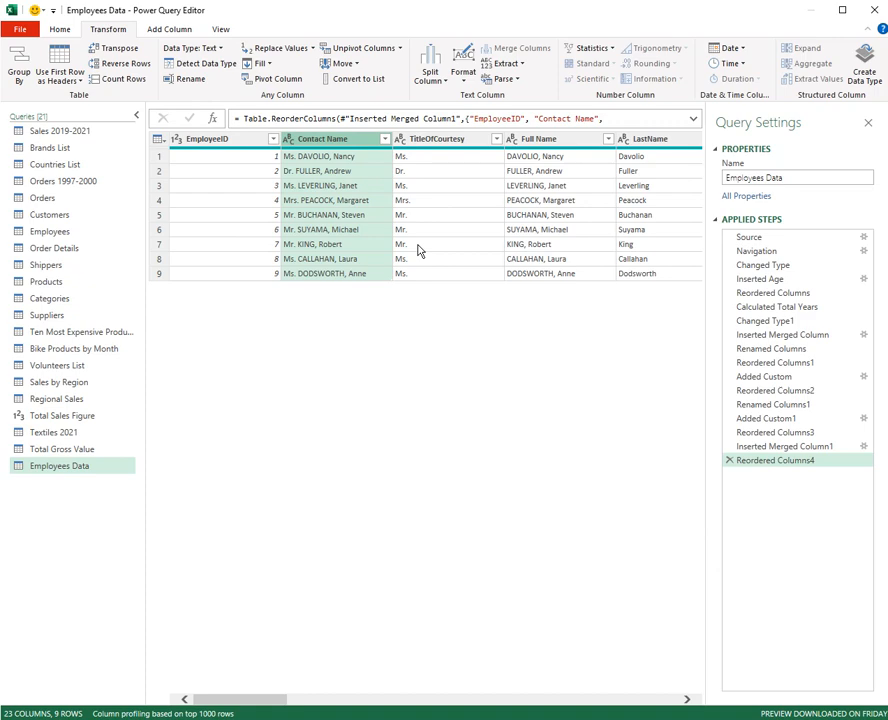
# Step: Remove the TitleOfCourtesy and Full Name columns from the Employees Data query
pyautogui.click(462, 143)
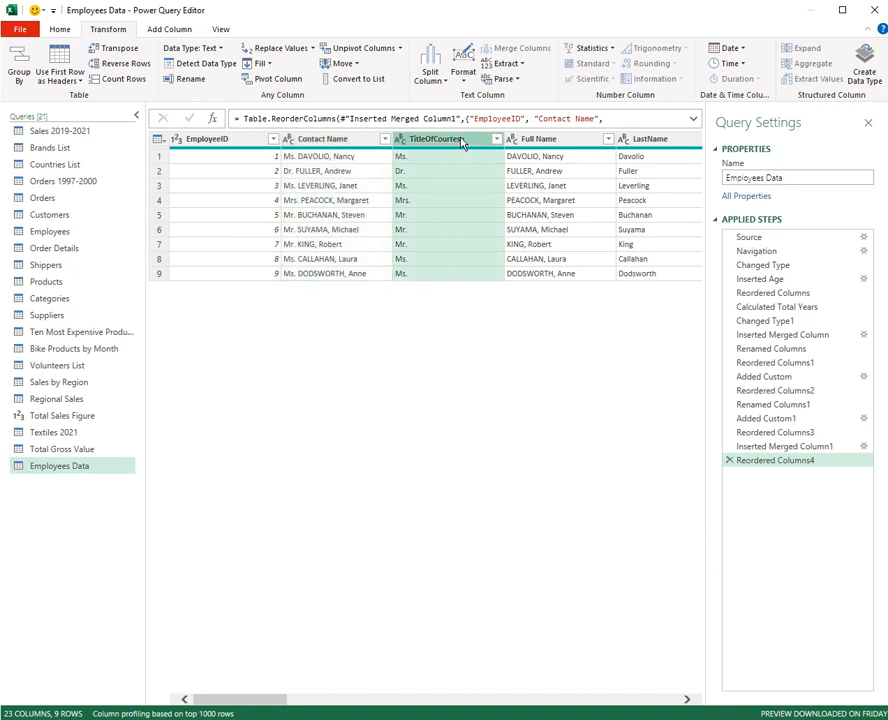
pyautogui.click(56, 31)
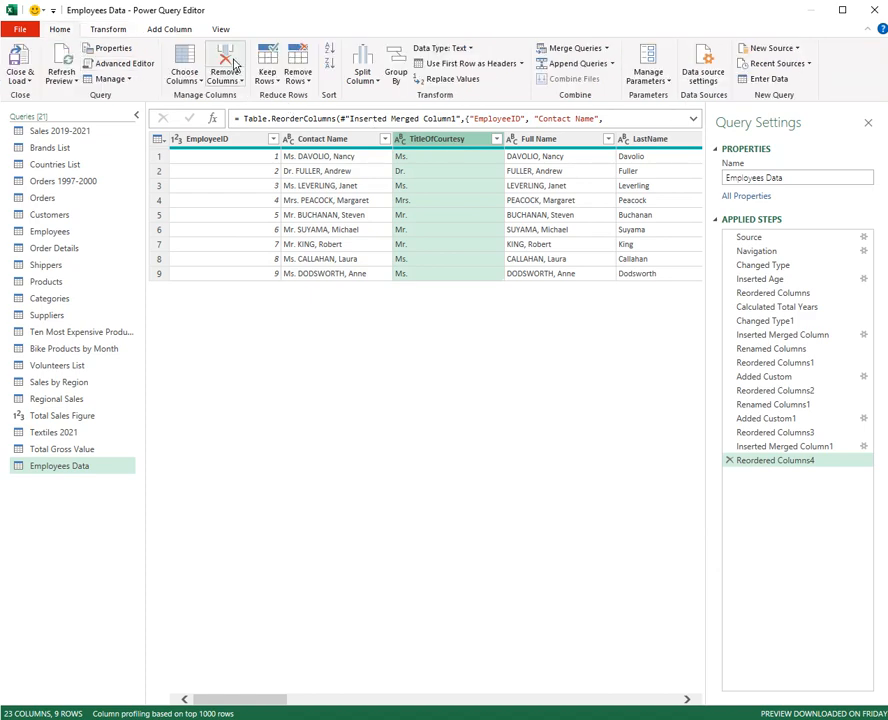
pyautogui.click(227, 60)
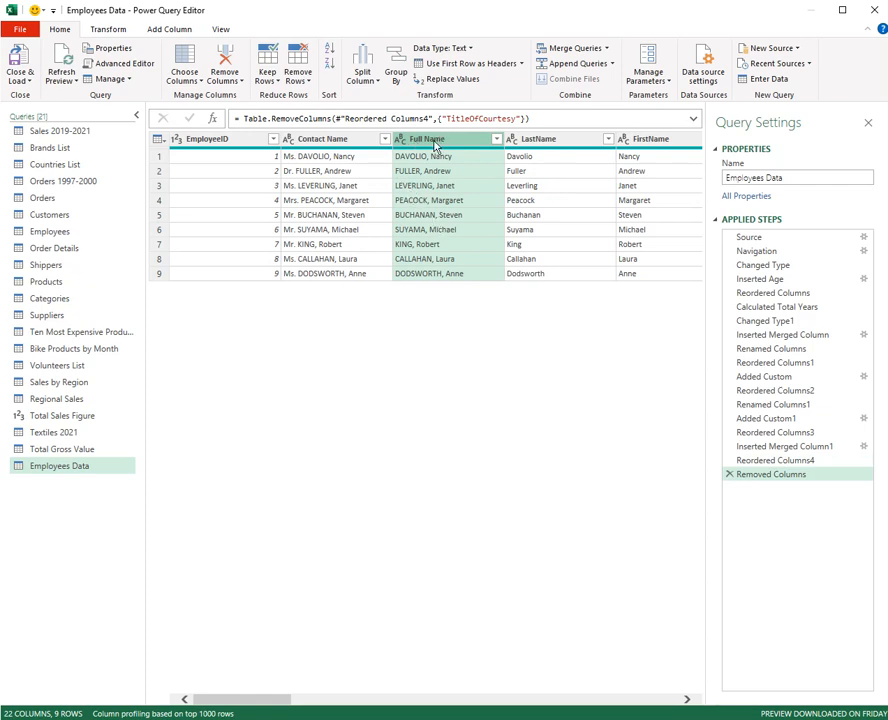
pyautogui.press('Delete')
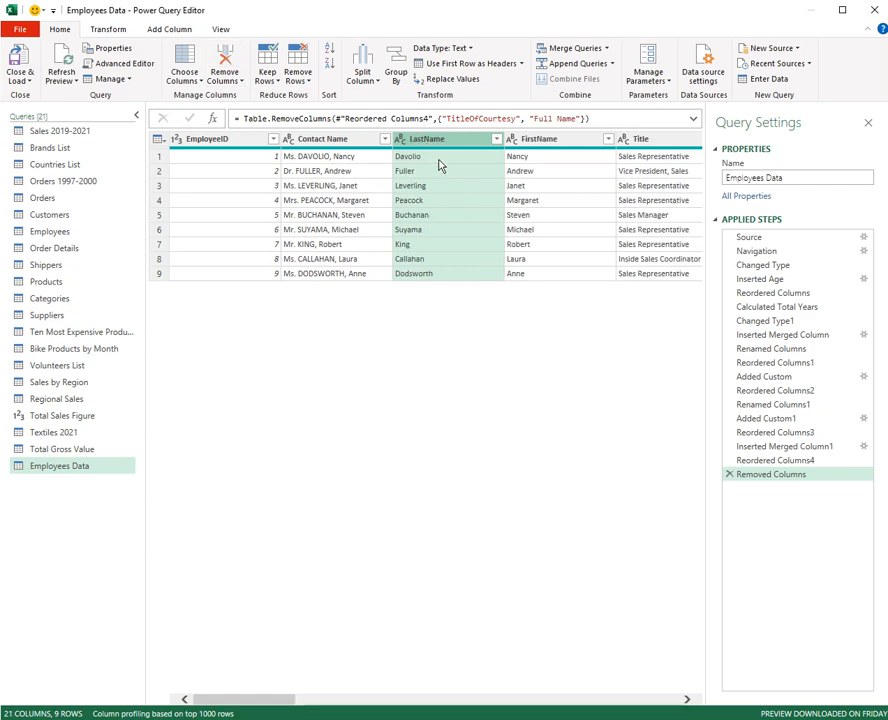
# Step: Select the Phone and Extension columns together in the Employees Data query
pyautogui.click(688, 699)
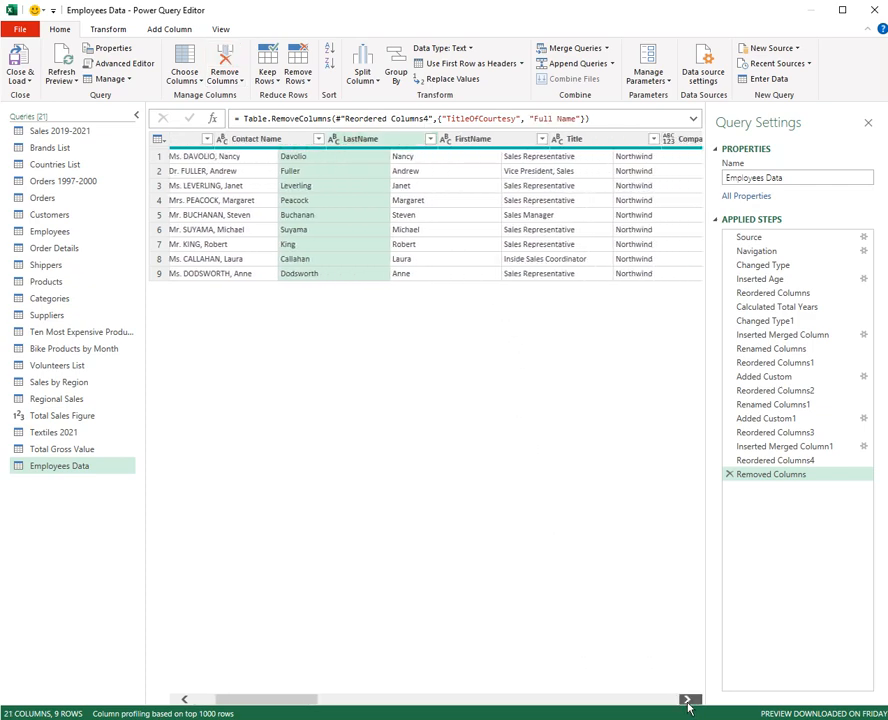
pyautogui.click(688, 699)
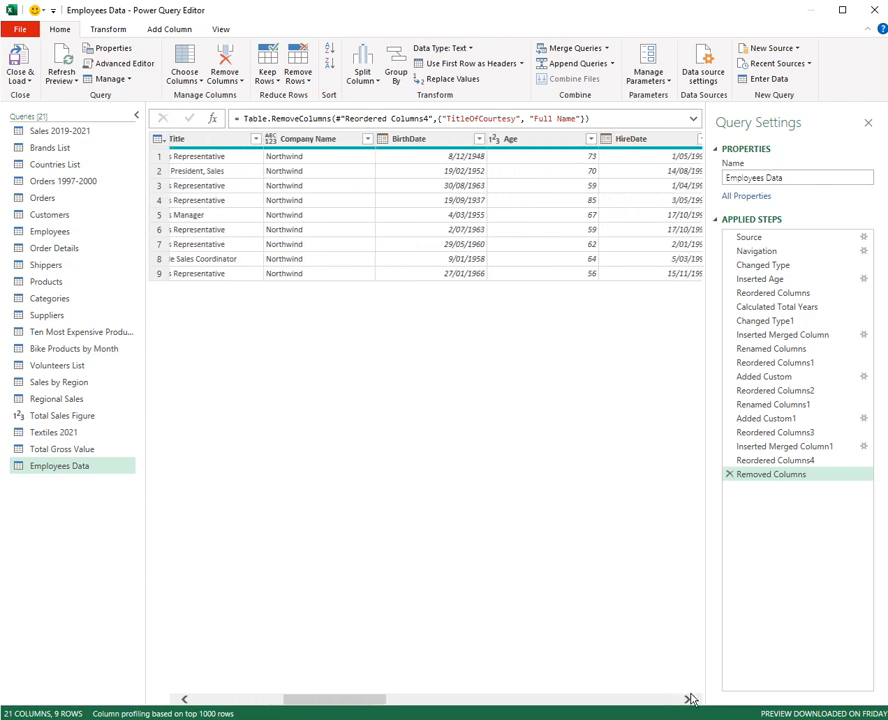
pyautogui.click(689, 700)
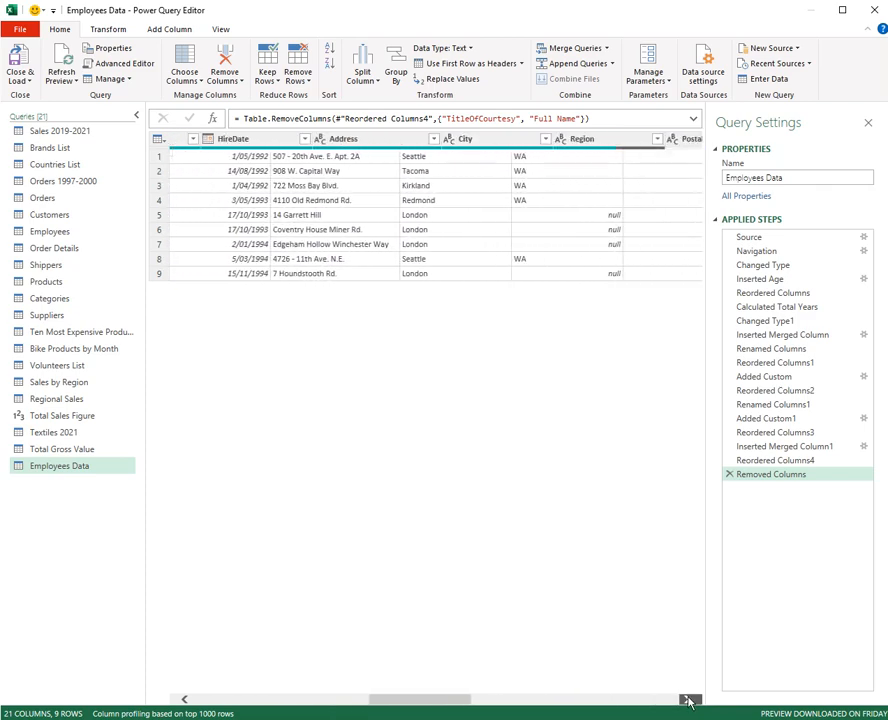
pyautogui.click(689, 700)
pyautogui.click(689, 700)
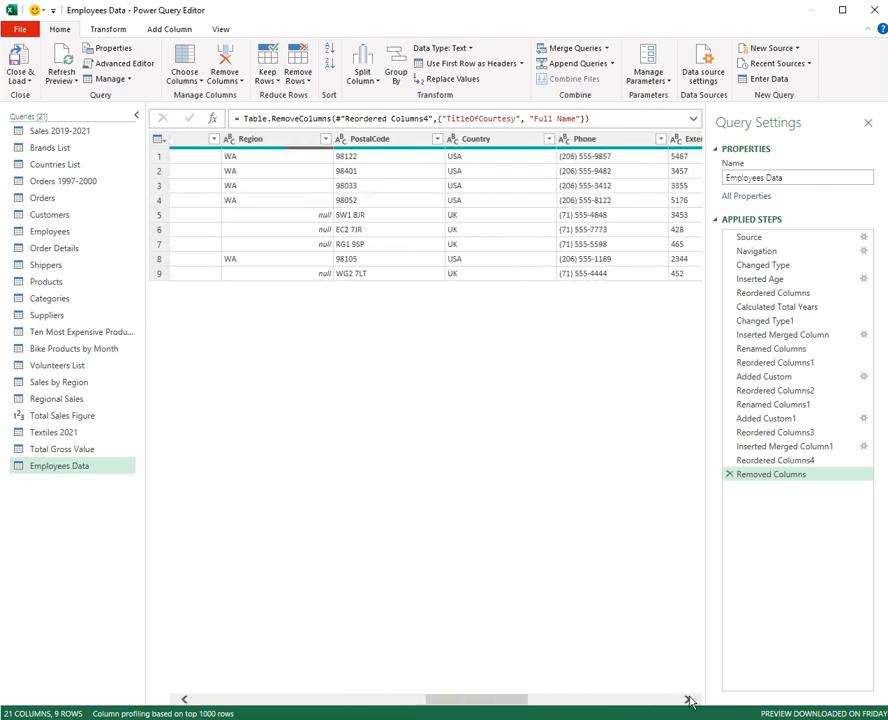
pyautogui.click(689, 700)
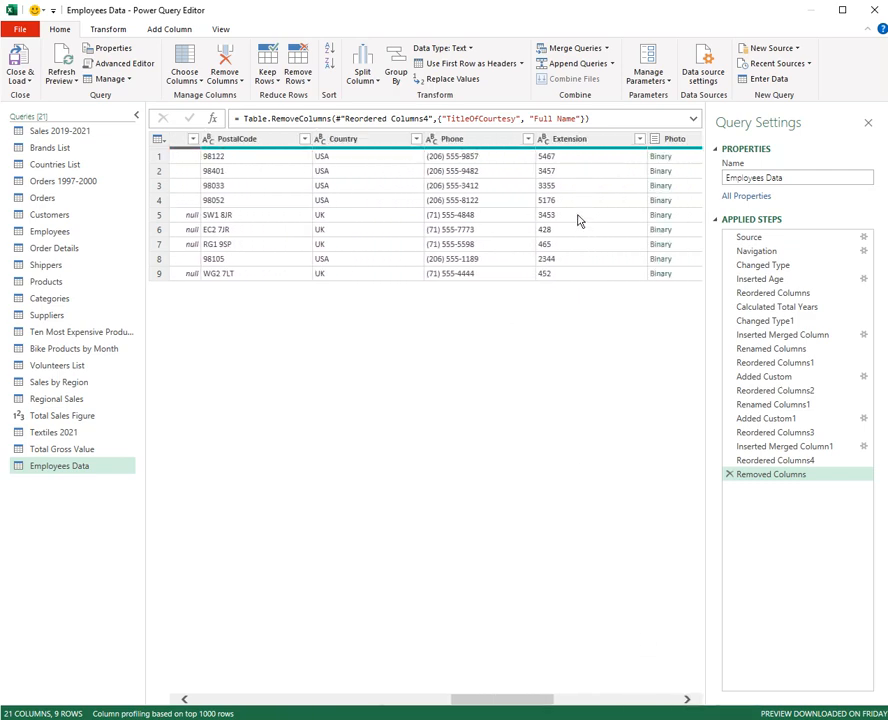
pyautogui.click(500, 140)
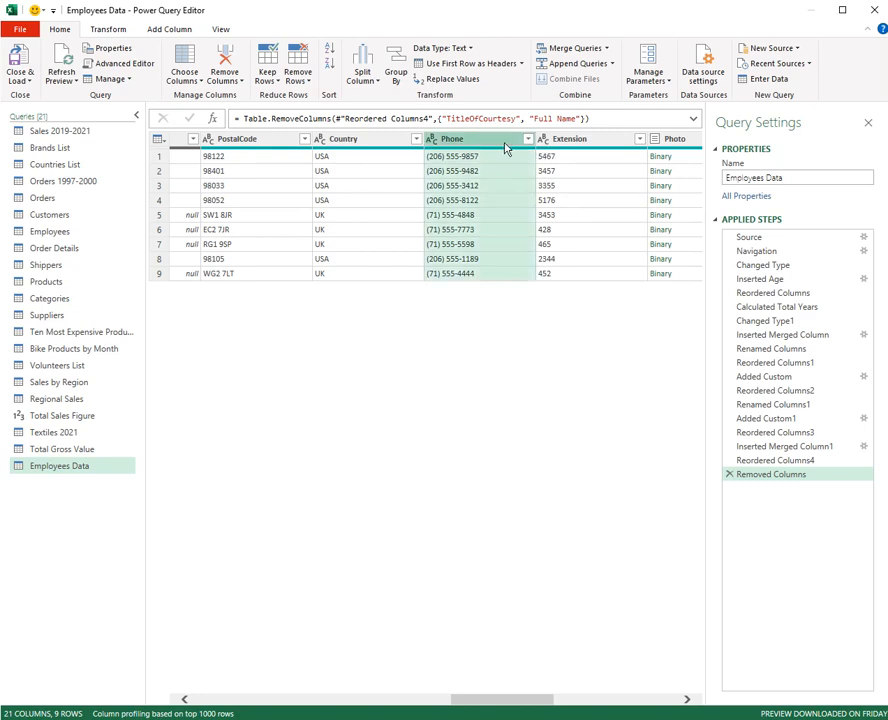
pyautogui.keyDown('ctrl'); pyautogui.click(589, 145); pyautogui.keyUp('ctrl')
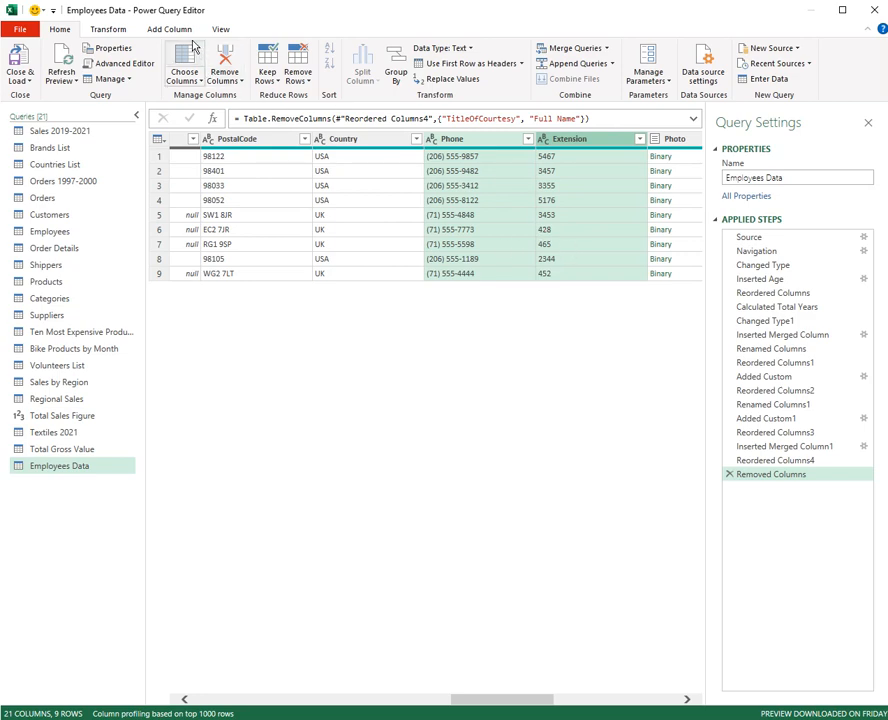
# Step: Start merging the Phone and Extension columns in place, using the custom separator "Ext" with a space on each side
pyautogui.click(176, 30)
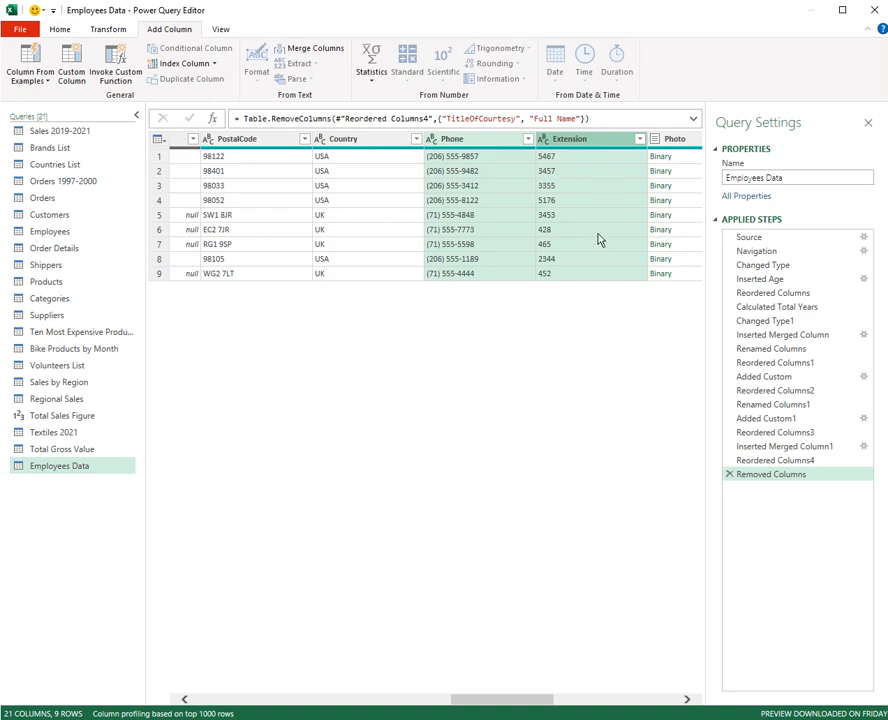
pyautogui.click(109, 30)
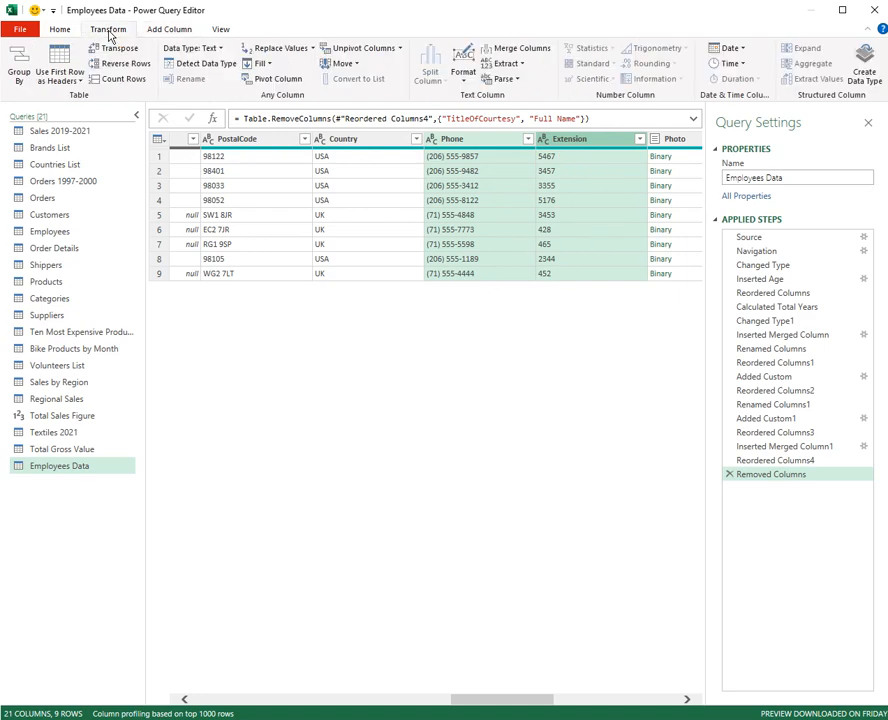
pyautogui.click(519, 55)
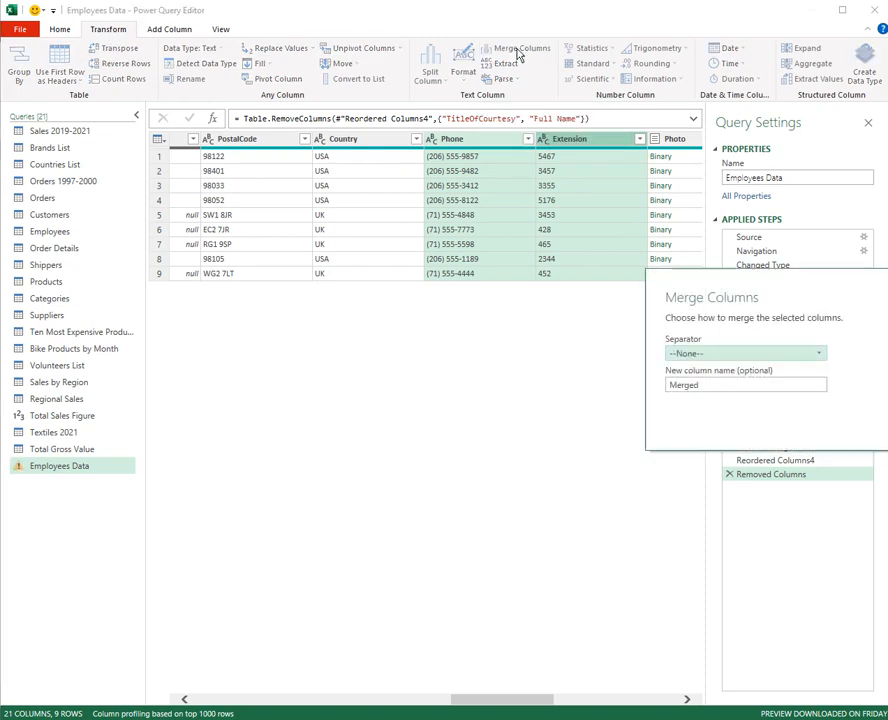
pyautogui.moveTo(801, 294); pyautogui.dragTo(336, 390)
pyautogui.click(353, 452)
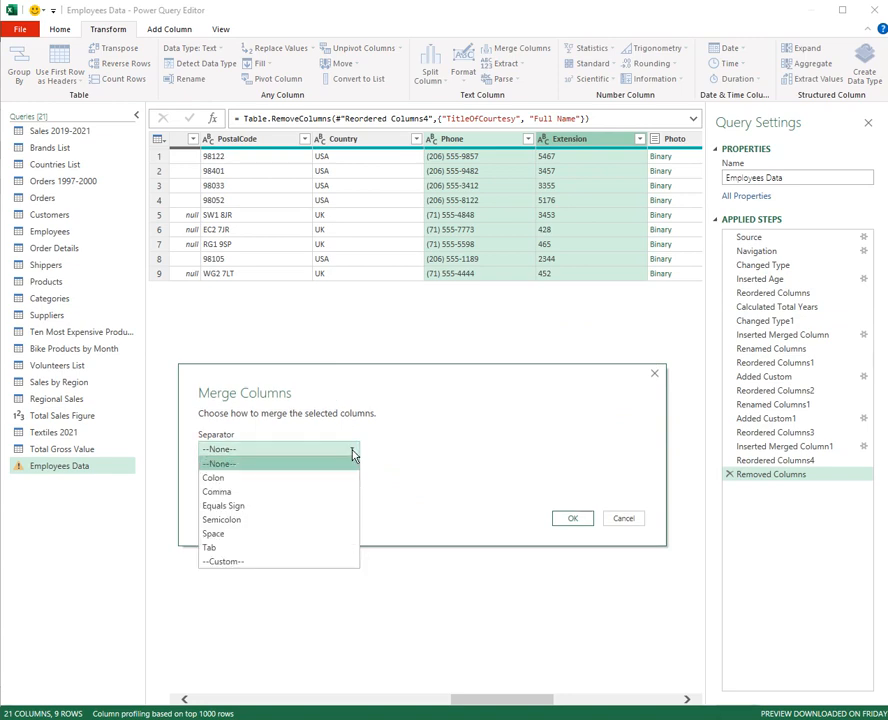
pyautogui.click(236, 563)
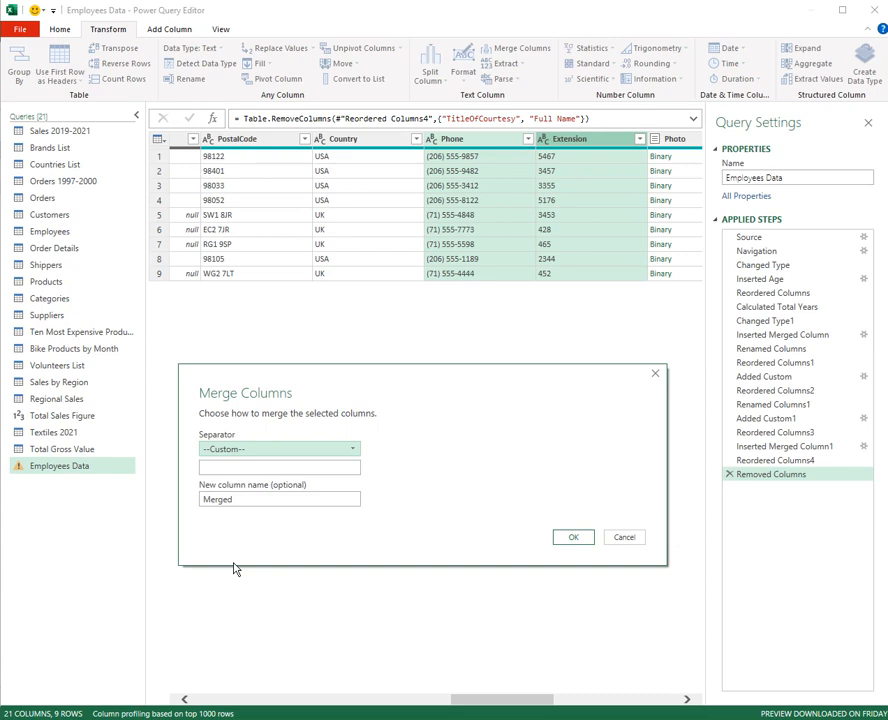
pyautogui.click(244, 468)
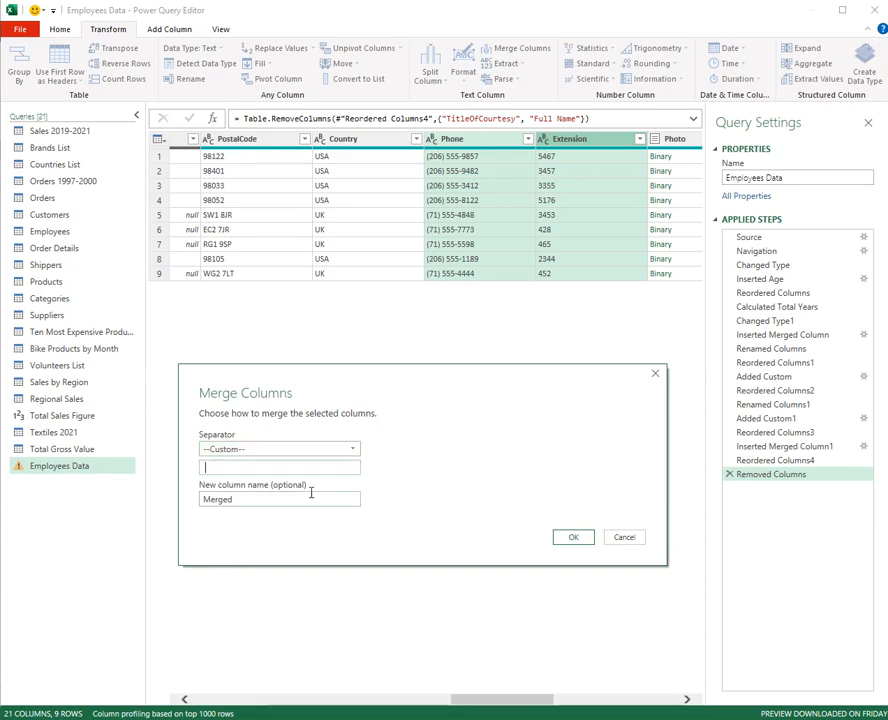
pyautogui.write('Ext')
# Step: Name the merged column Phone Including Ext and complete the merge
pyautogui.moveTo(273, 503); pyautogui.dragTo(123, 503)
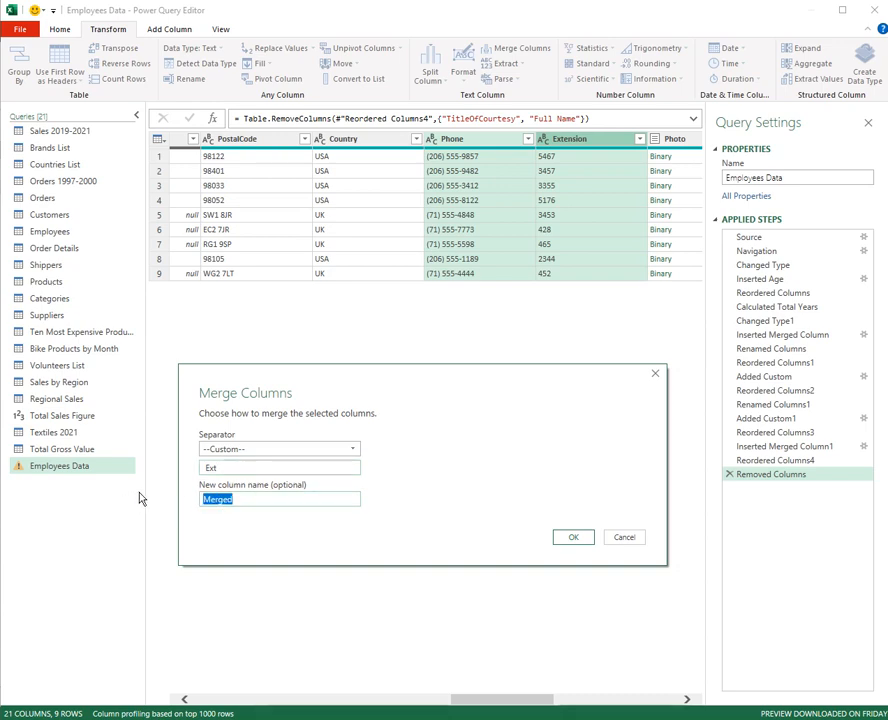
pyautogui.write('Phone ')
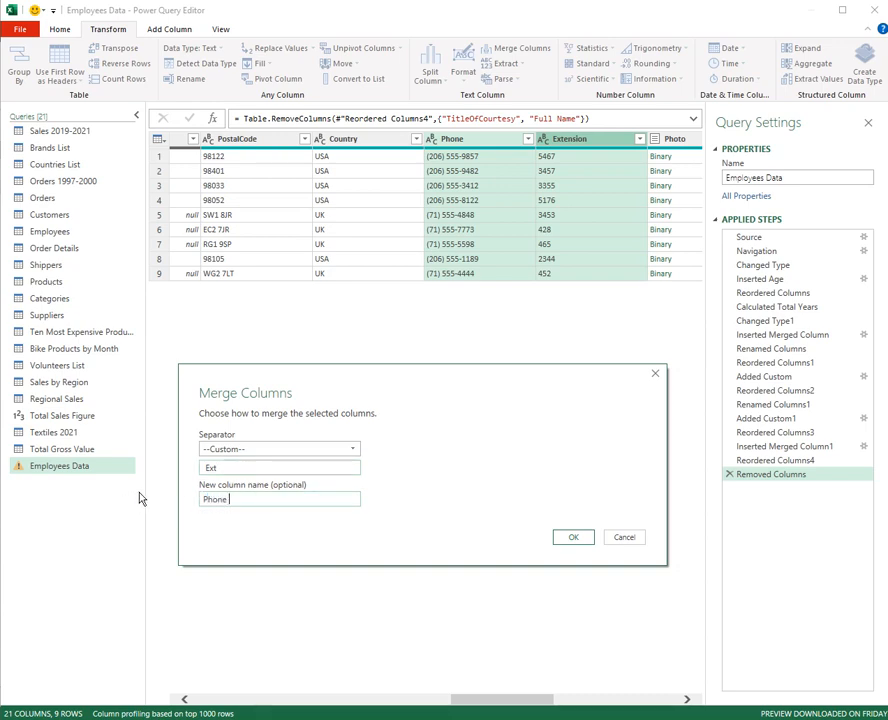
pyautogui.write('Including Ex')
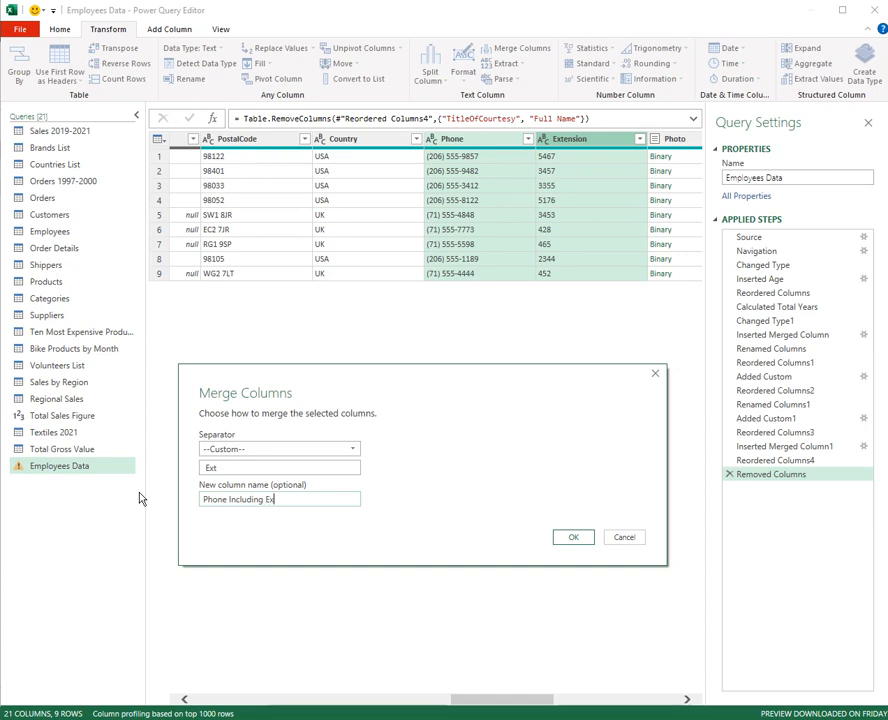
pyautogui.write('t')
pyautogui.click(584, 541)
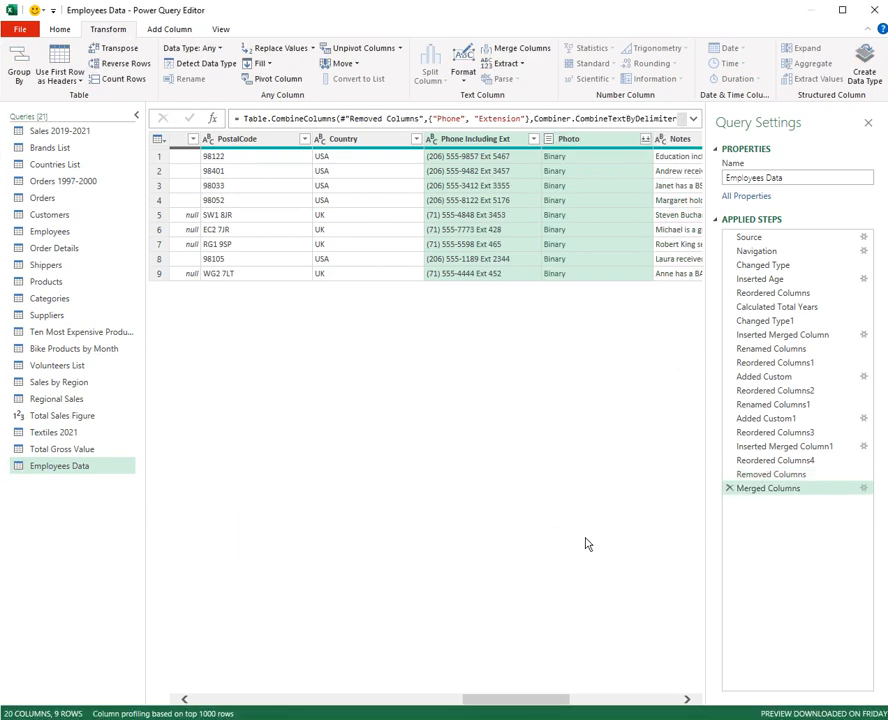
# Step: Examine the first value of the Phone Including Ext column and compare the transform and add-column versions of Merge Columns
pyautogui.click(466, 161)
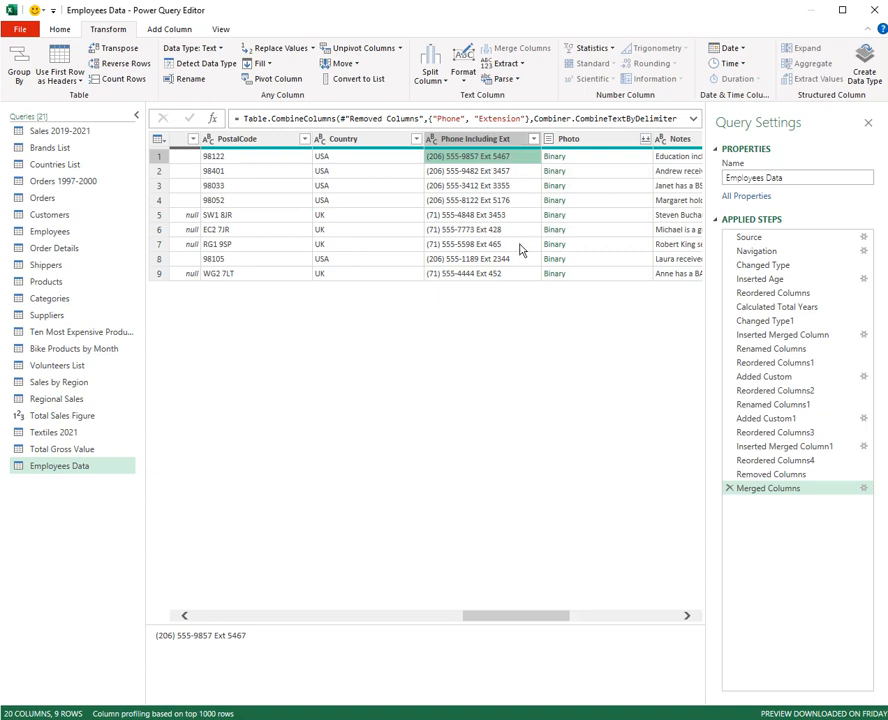
pyautogui.click(486, 139)
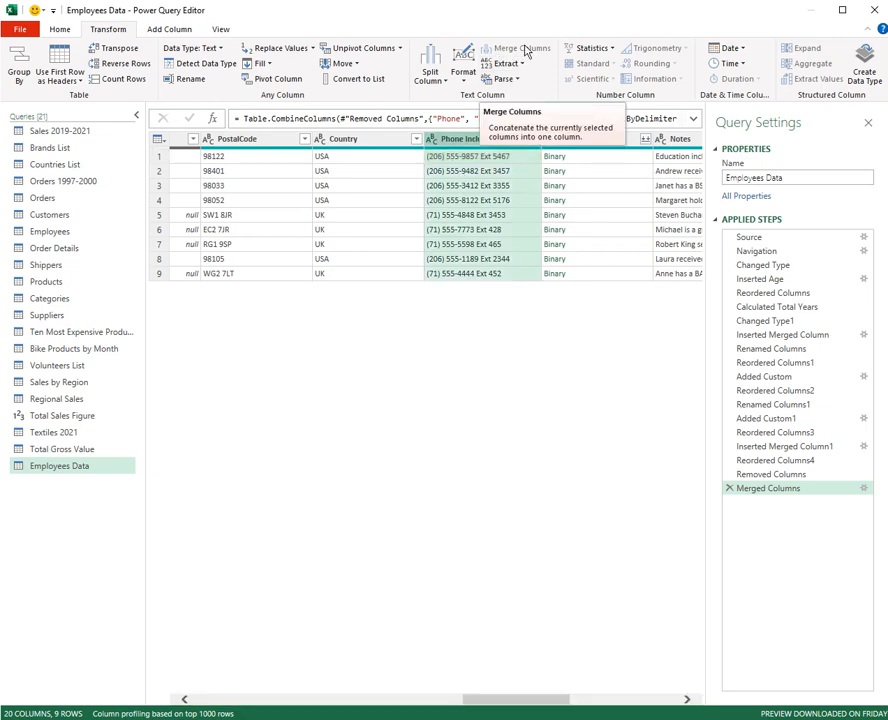
pyautogui.click(170, 31)
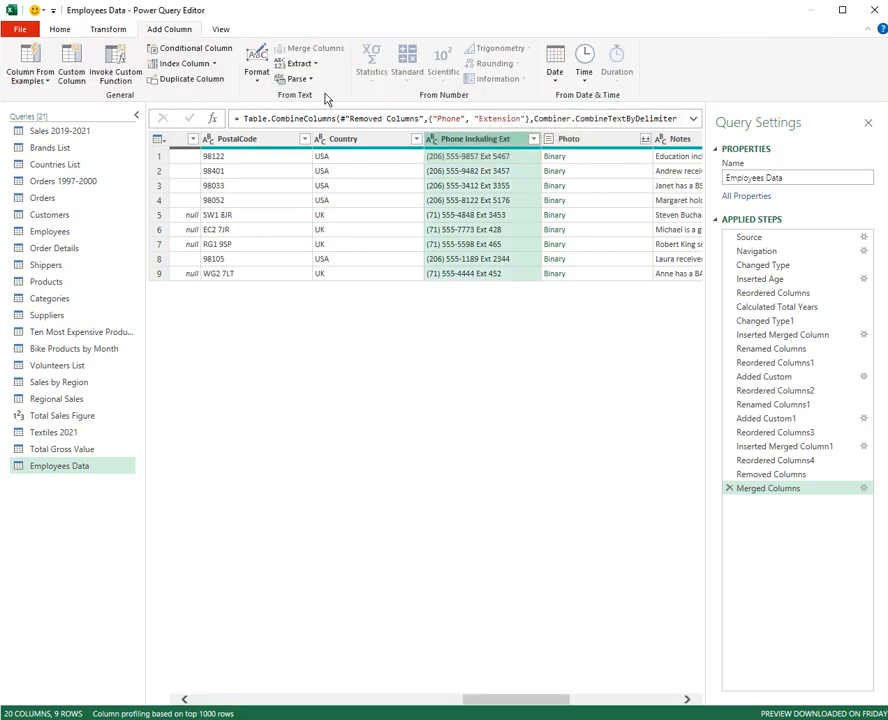